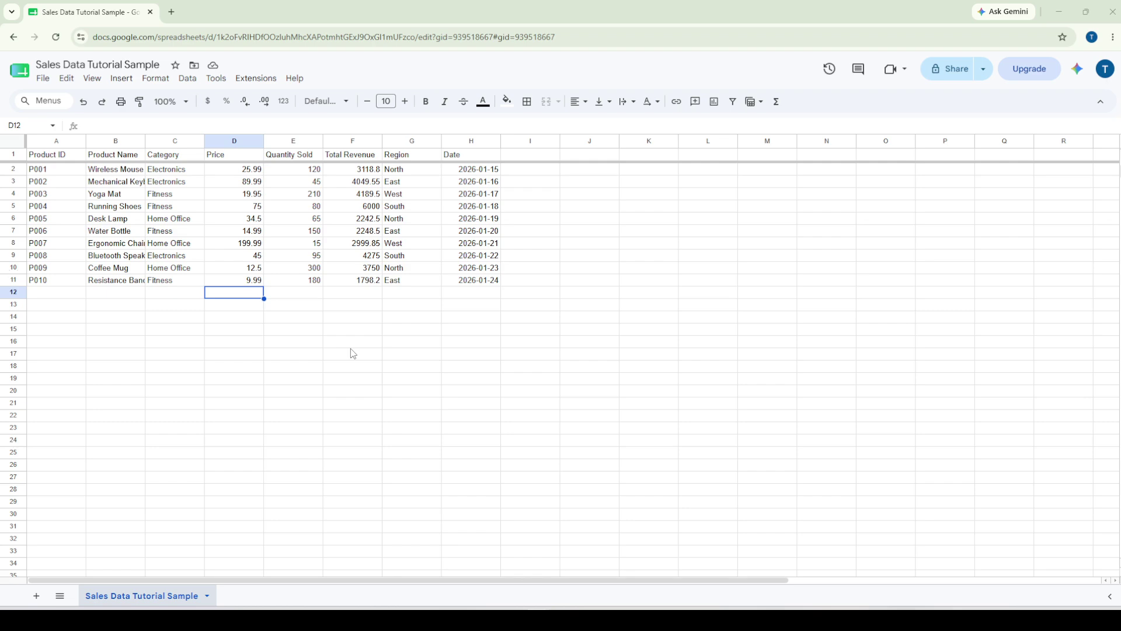
Search the sheet for the word "Coffee".
click(352, 346)
key(ctrl+f)
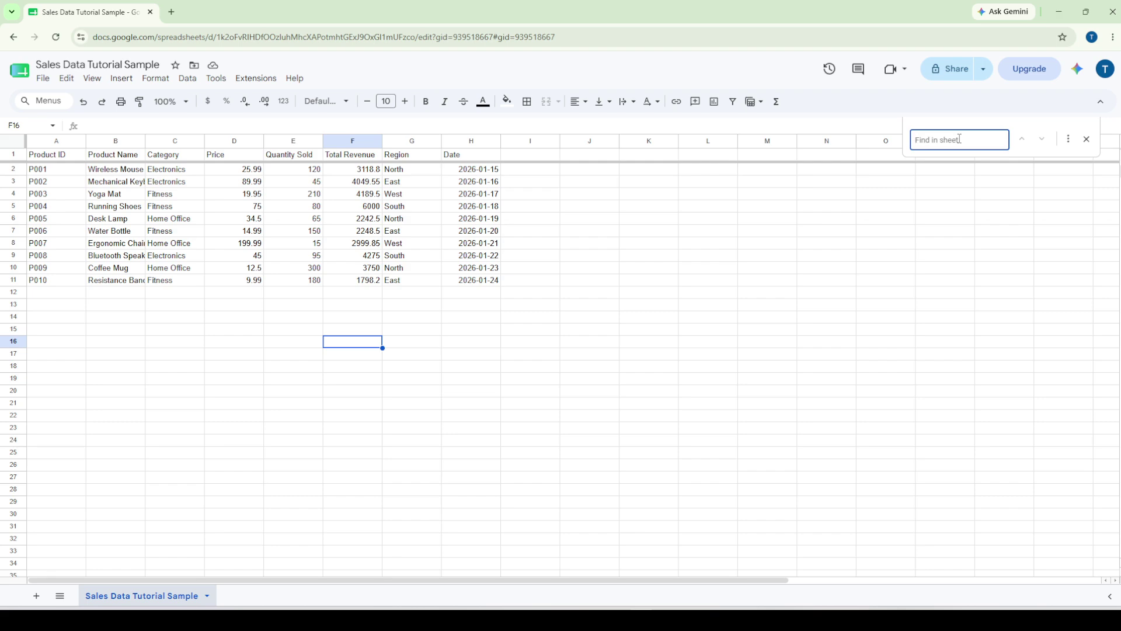
text(Coff)
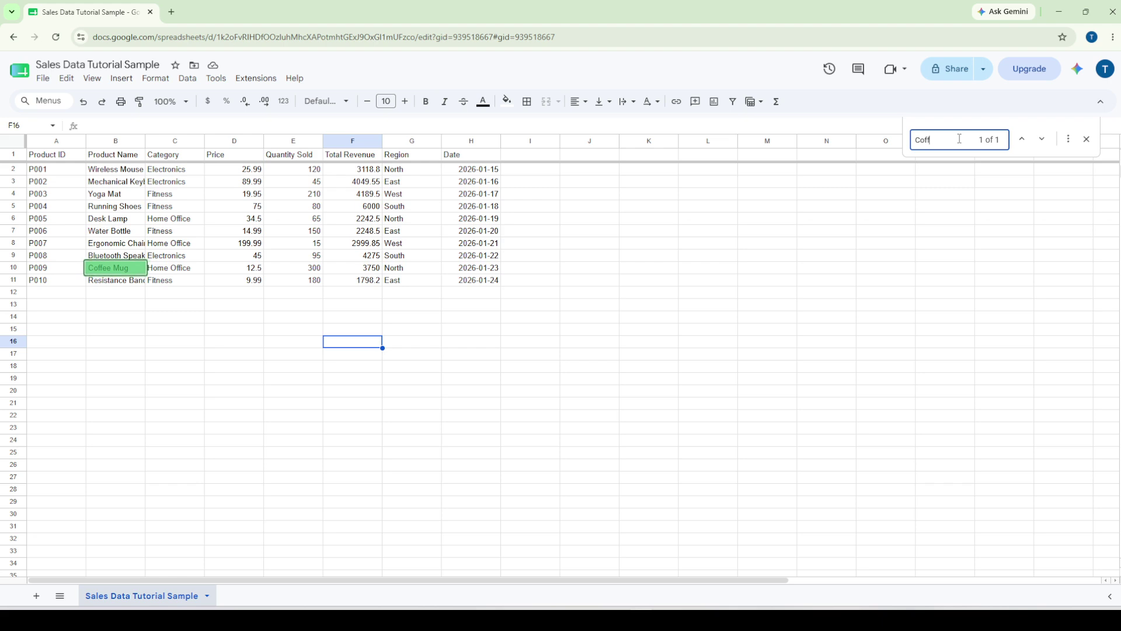
text(ee)
Replace the search term with "yoga" to find that product in the sheet.
drag(960, 137, 915, 136)
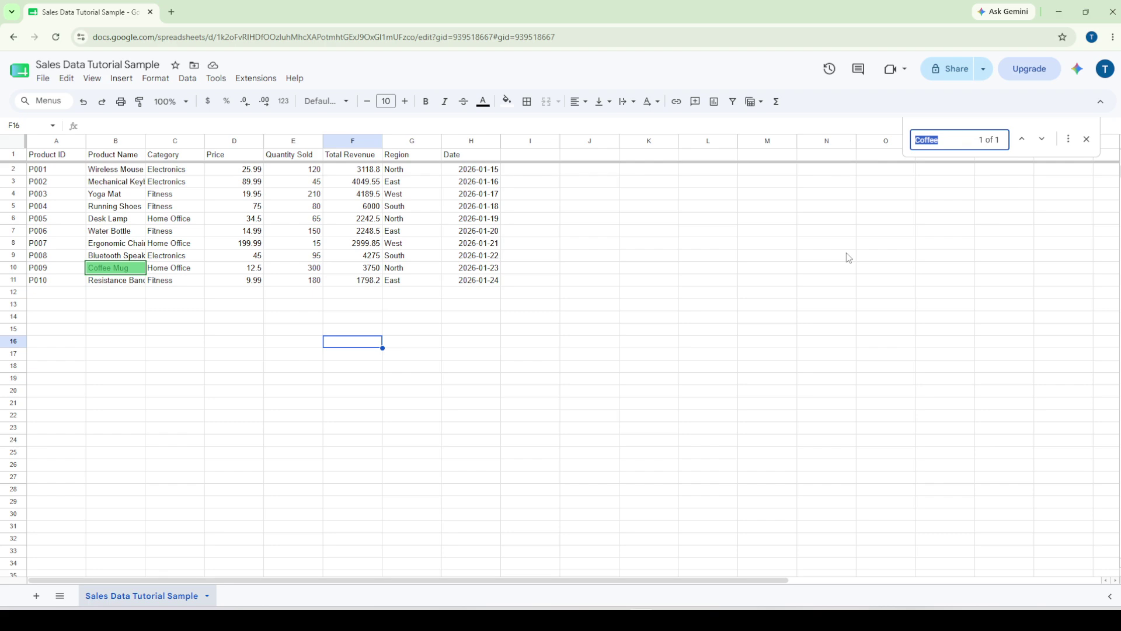
text(yo)
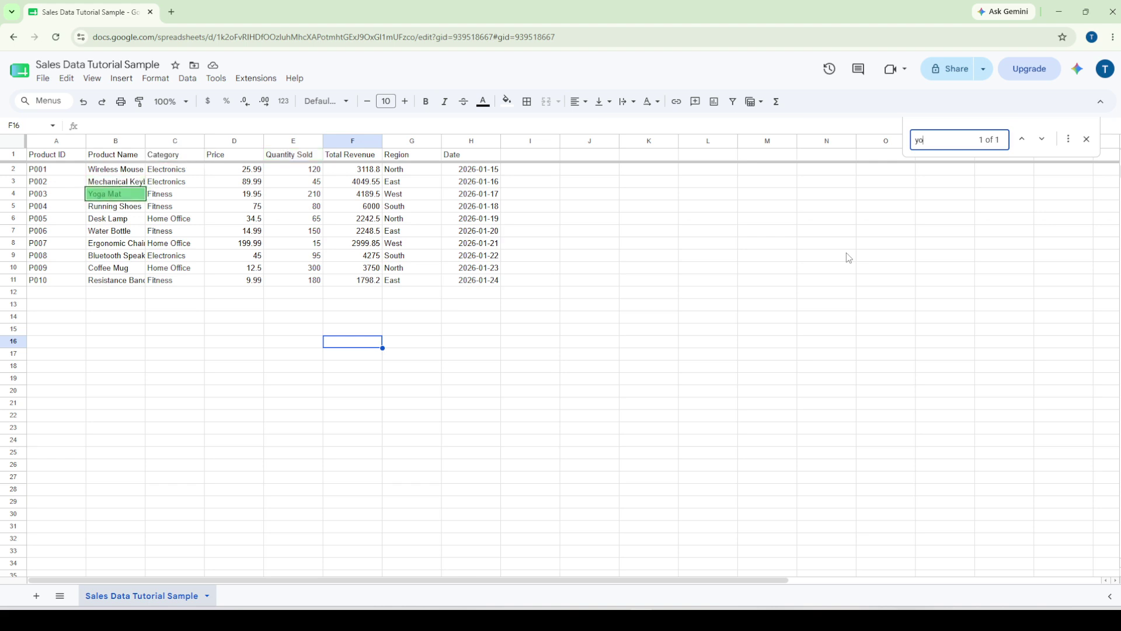
text(ga)
Search the sheet for "2026" and advance through the matches to the date 2026-01-23.
key(ctrl+f)
text(2026)
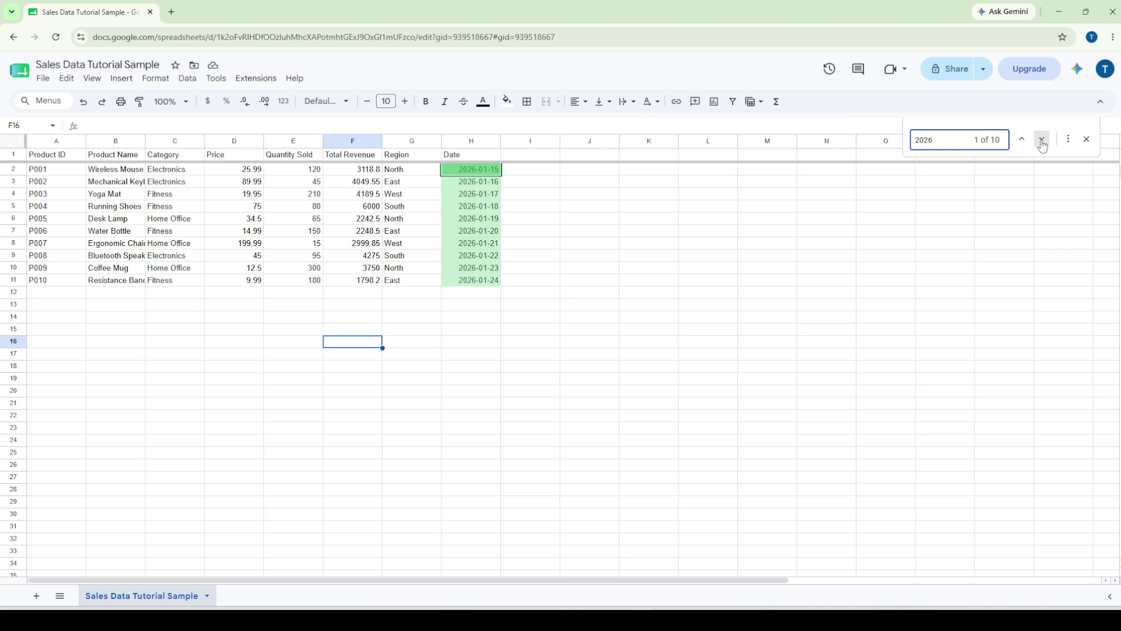
click(1042, 145)
click(1042, 145)
click(1042, 145)
click(1042, 145)
click(1043, 145)
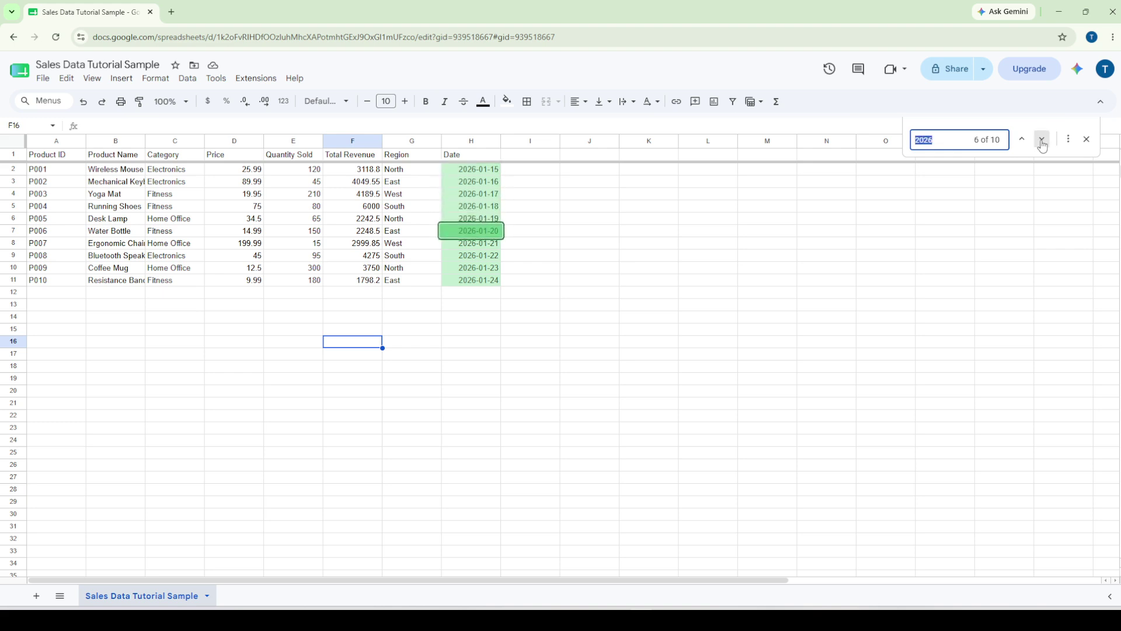
click(1042, 145)
click(1042, 145)
click(1042, 145)
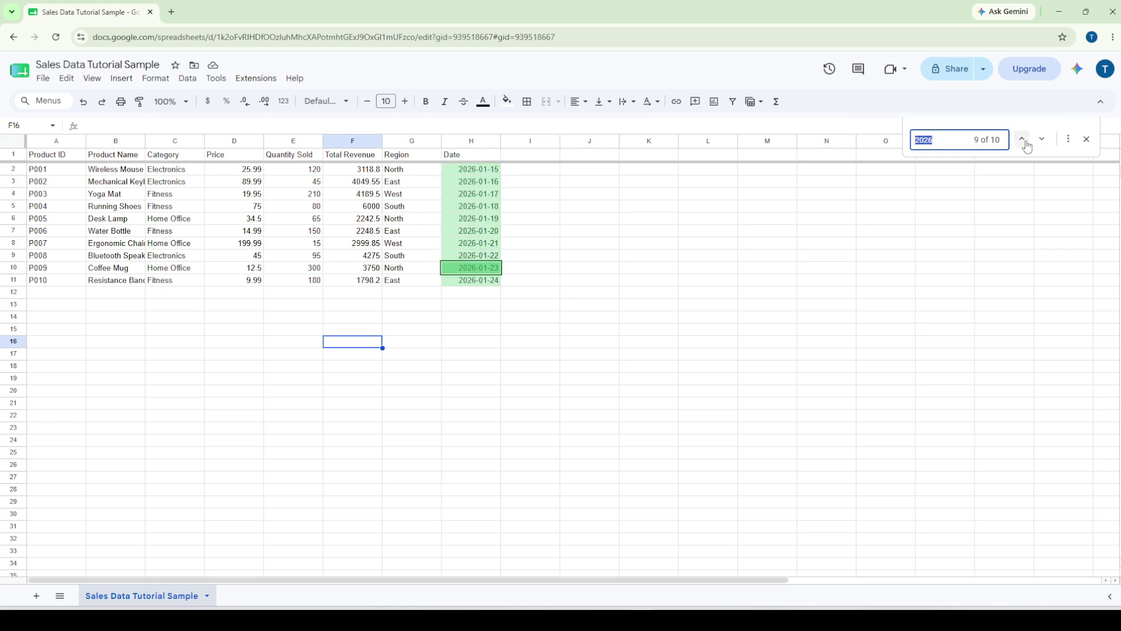
Go back through the "2026" matches to the date in the Yoga Mat row.
click(1025, 145)
click(1025, 145)
click(1025, 146)
click(1025, 145)
click(1025, 146)
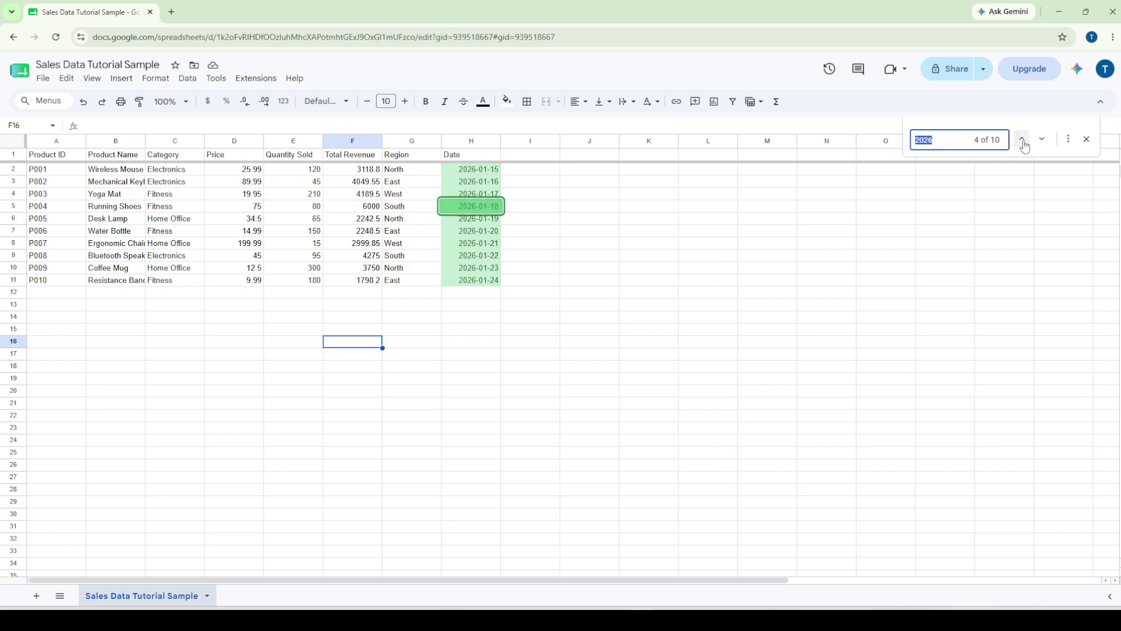
click(1025, 145)
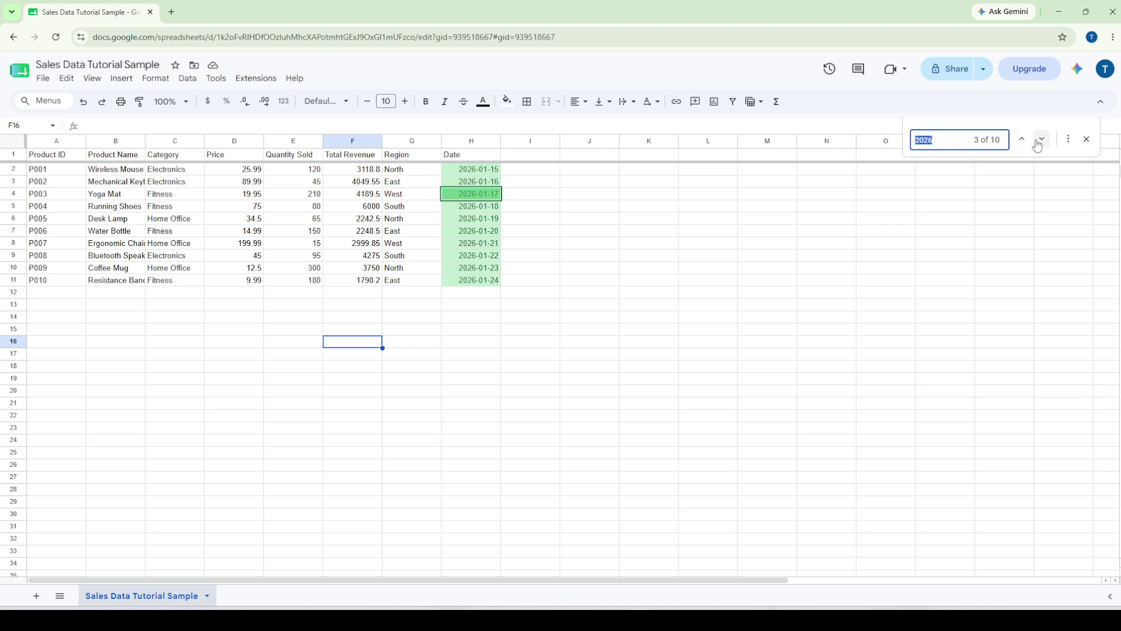
Advance through the "2026" matches again to the date in the Coffee Mug row.
click(1038, 143)
click(1037, 143)
click(1038, 143)
click(1038, 143)
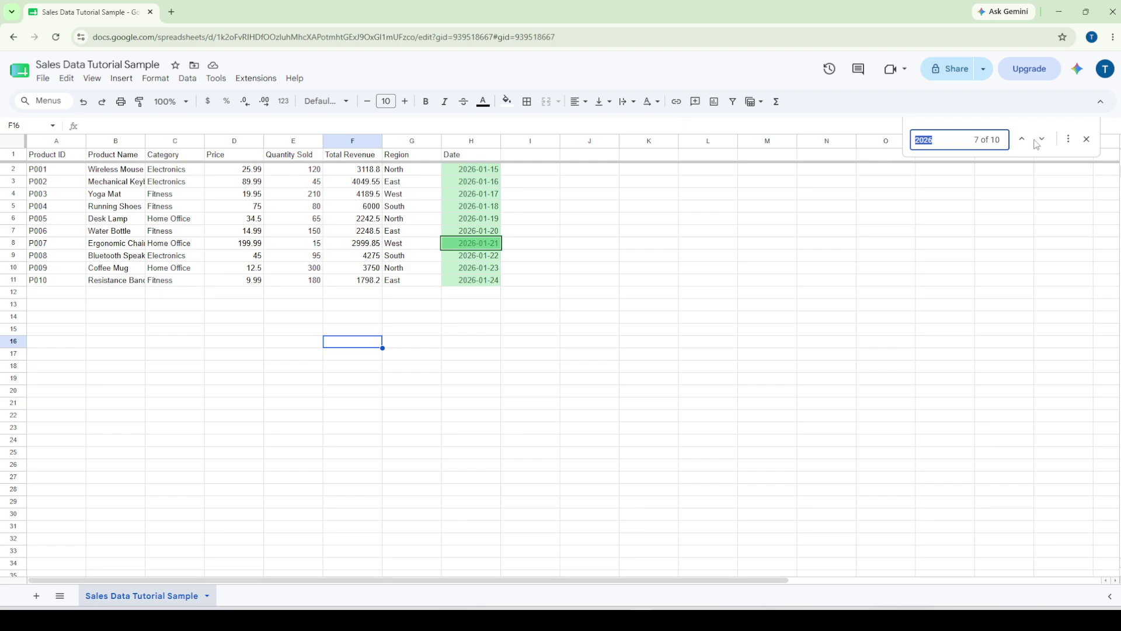
click(1042, 140)
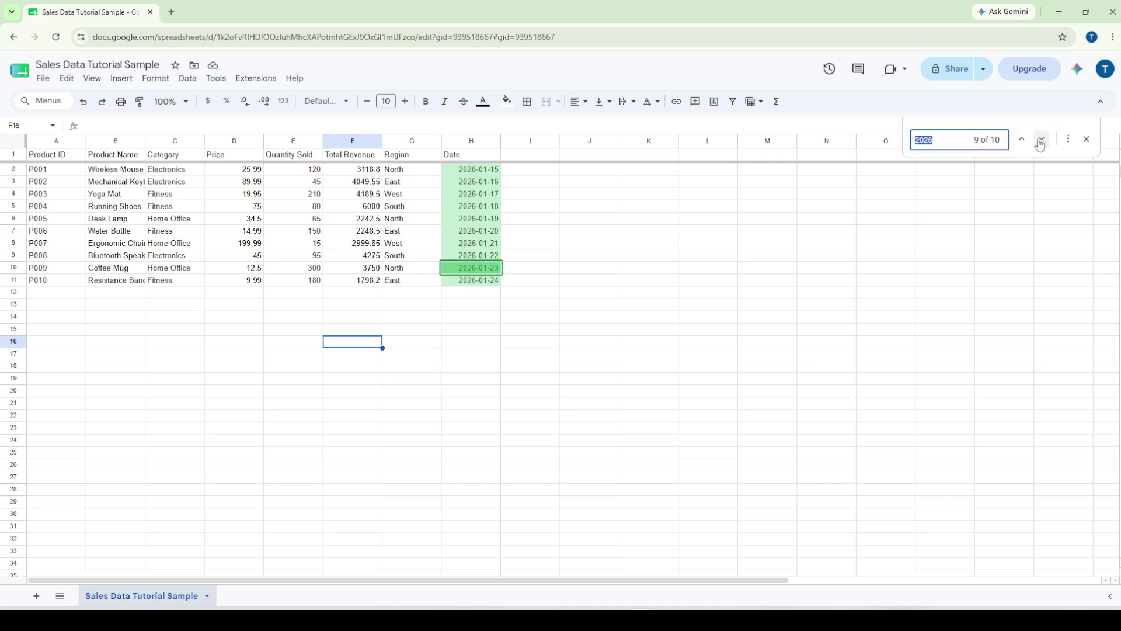
Return to the "2026" match in cell H4, close the search, and select empty cell F14.
click(1025, 144)
click(1025, 143)
click(1026, 144)
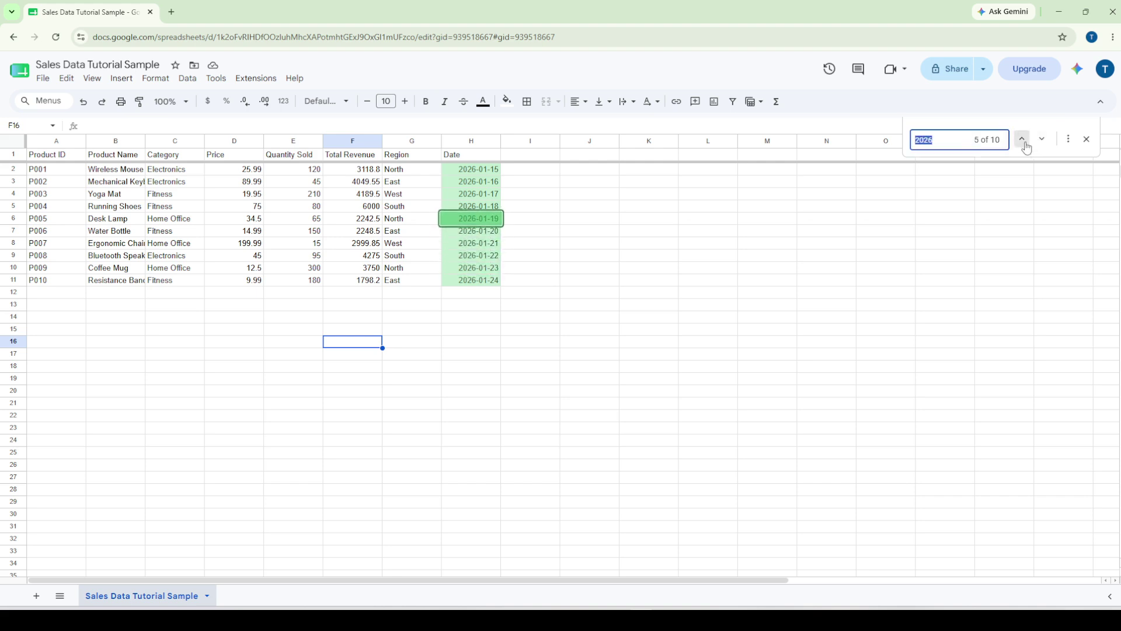
click(1025, 143)
click(1025, 144)
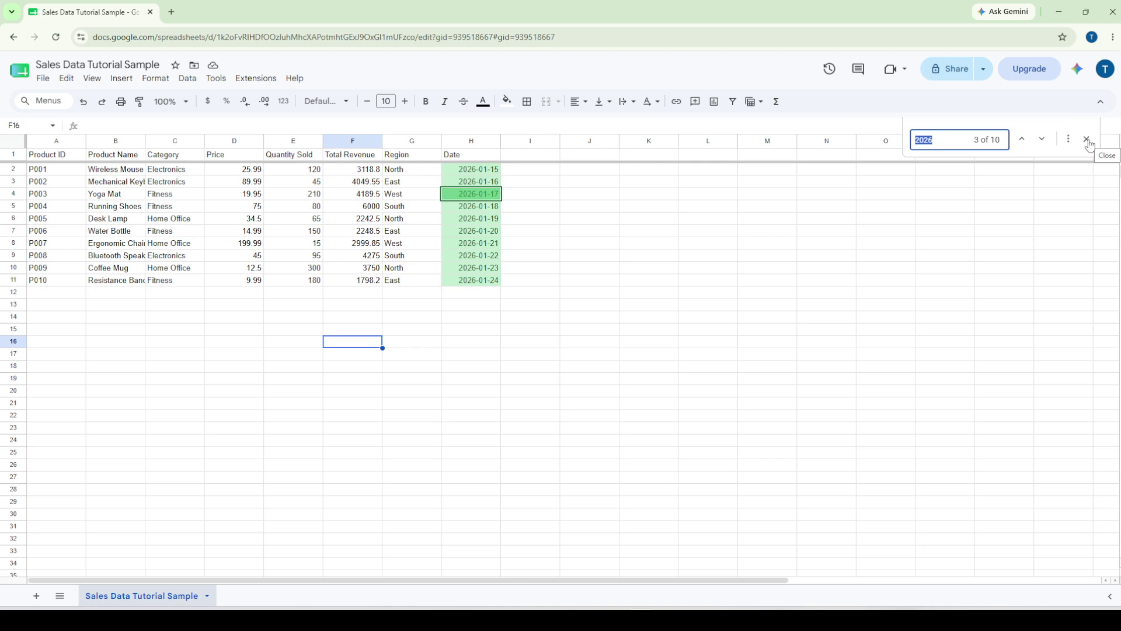
click(1088, 140)
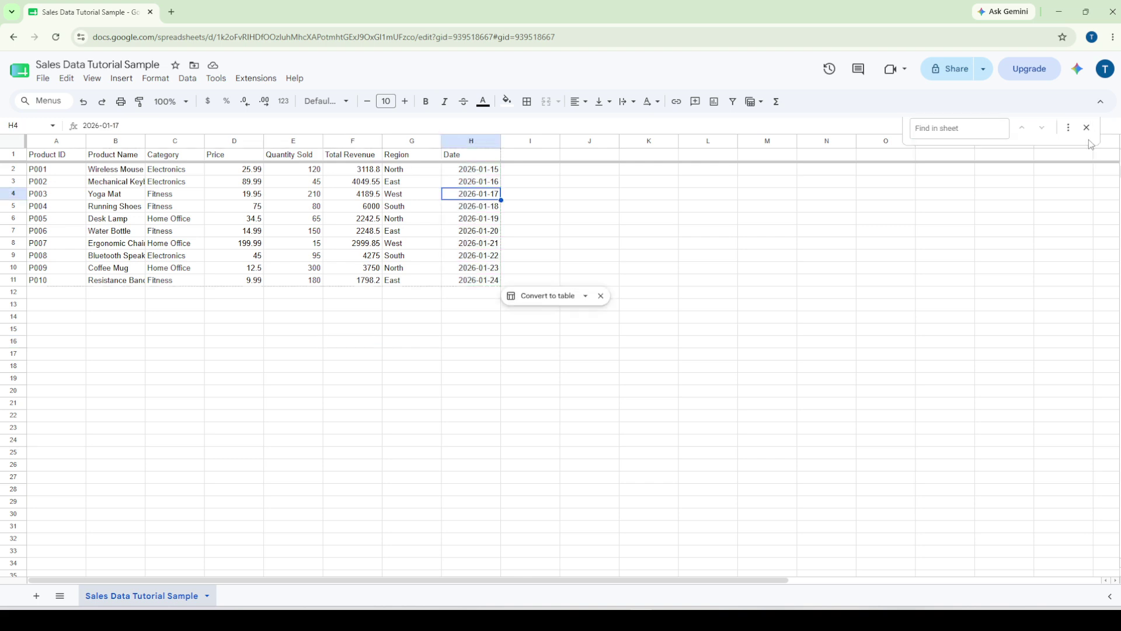
click(363, 320)
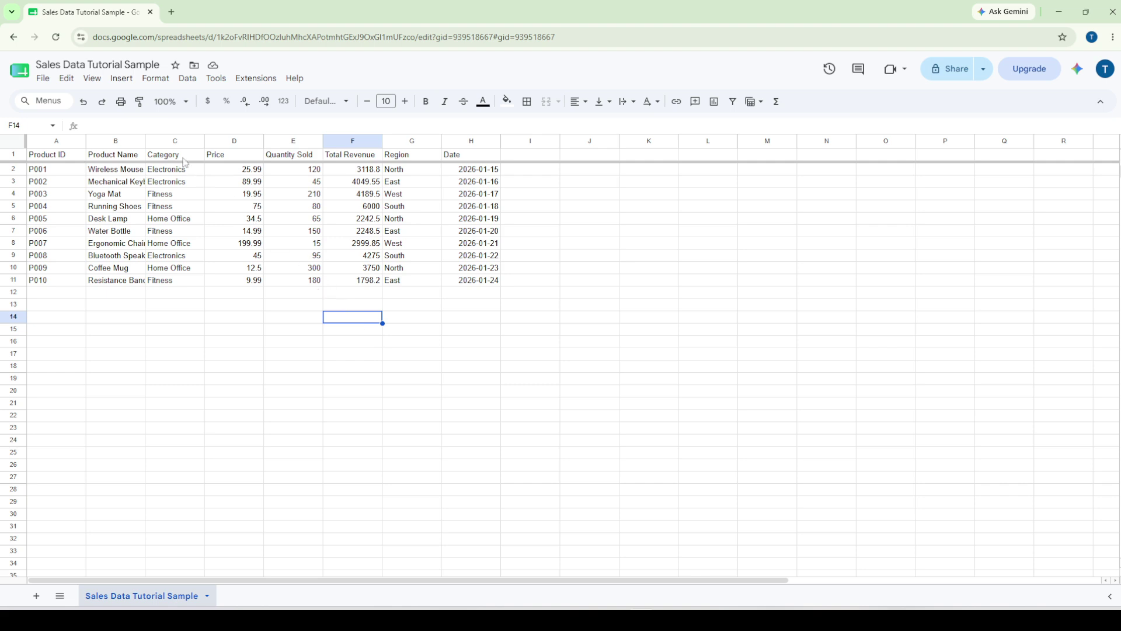
Use Find and replace to find "Wireless" with the search scope kept on all sheets.
click(67, 79)
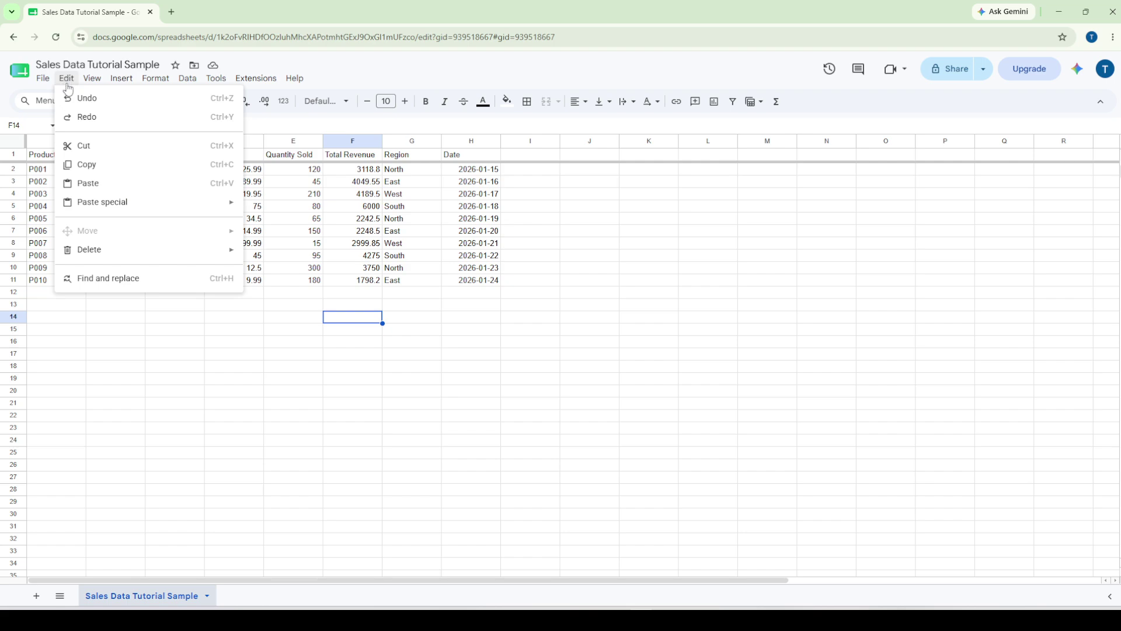
click(89, 278)
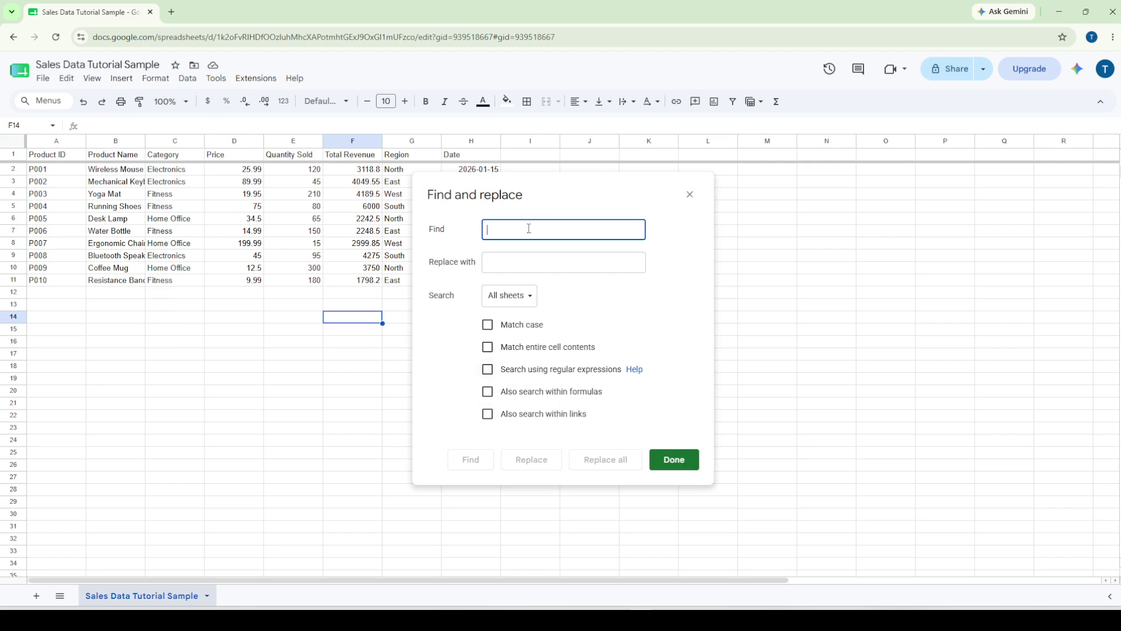
text(W)
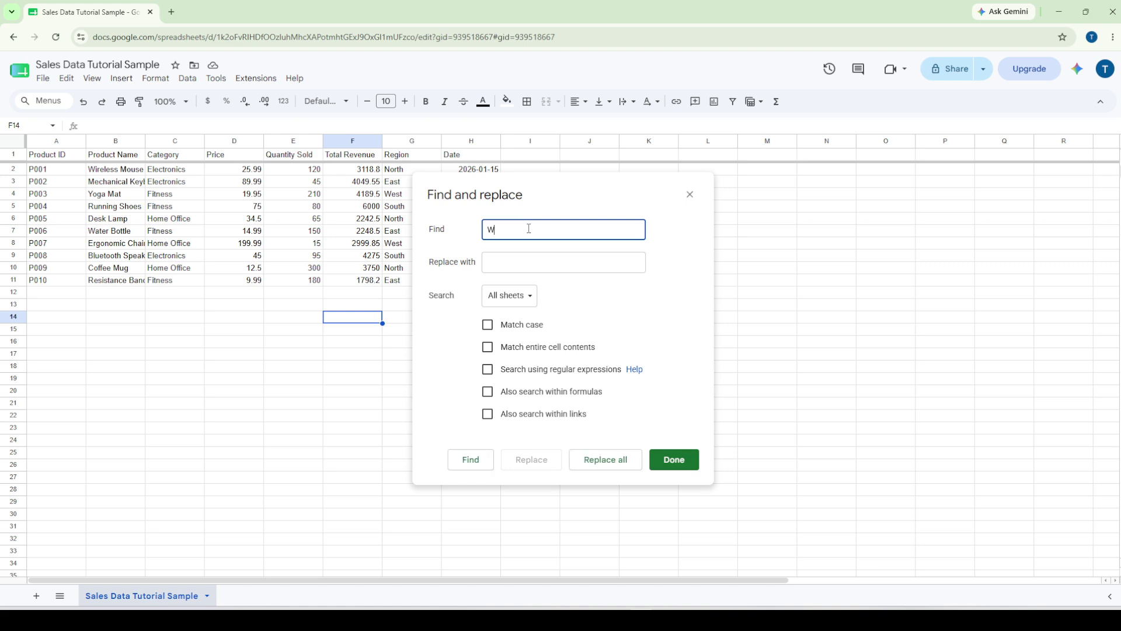
text(ireless)
click(512, 299)
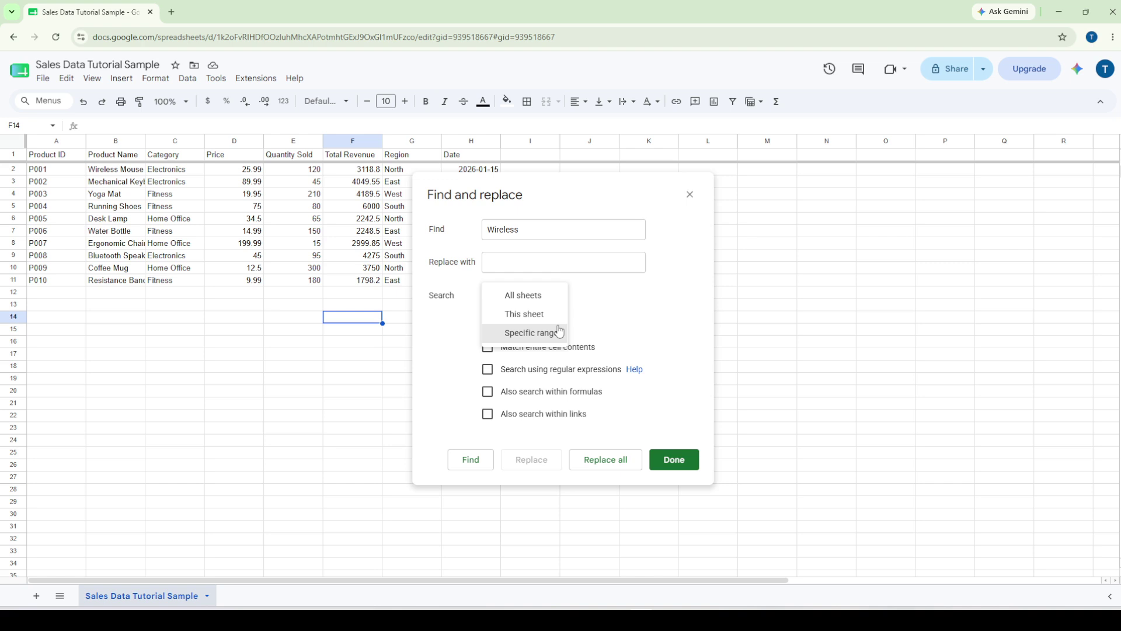
click(621, 299)
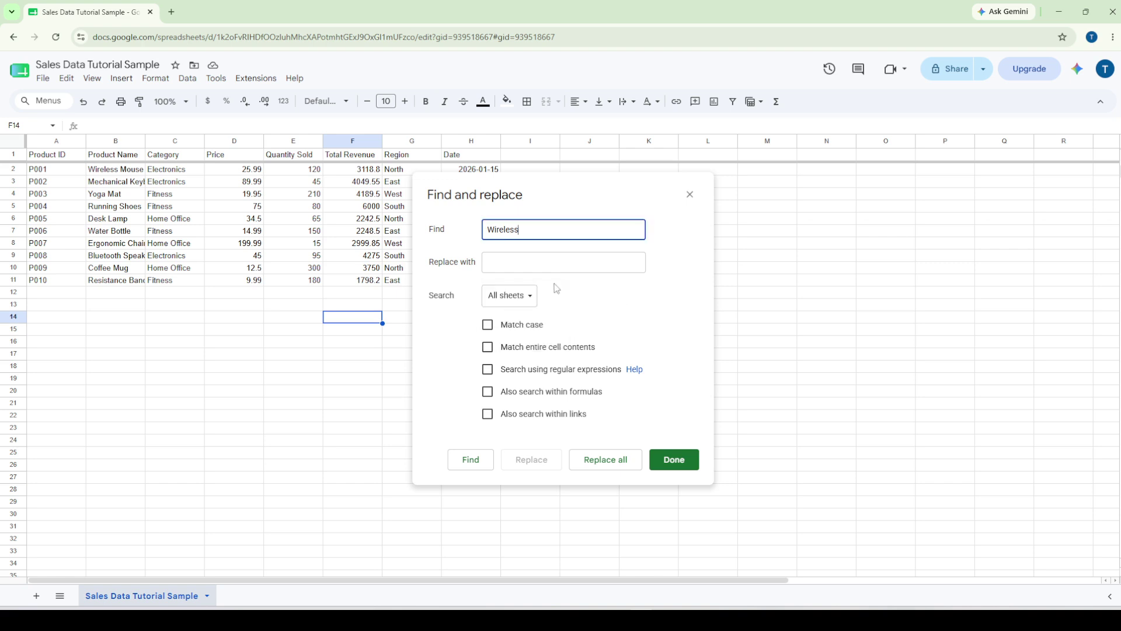
click(477, 469)
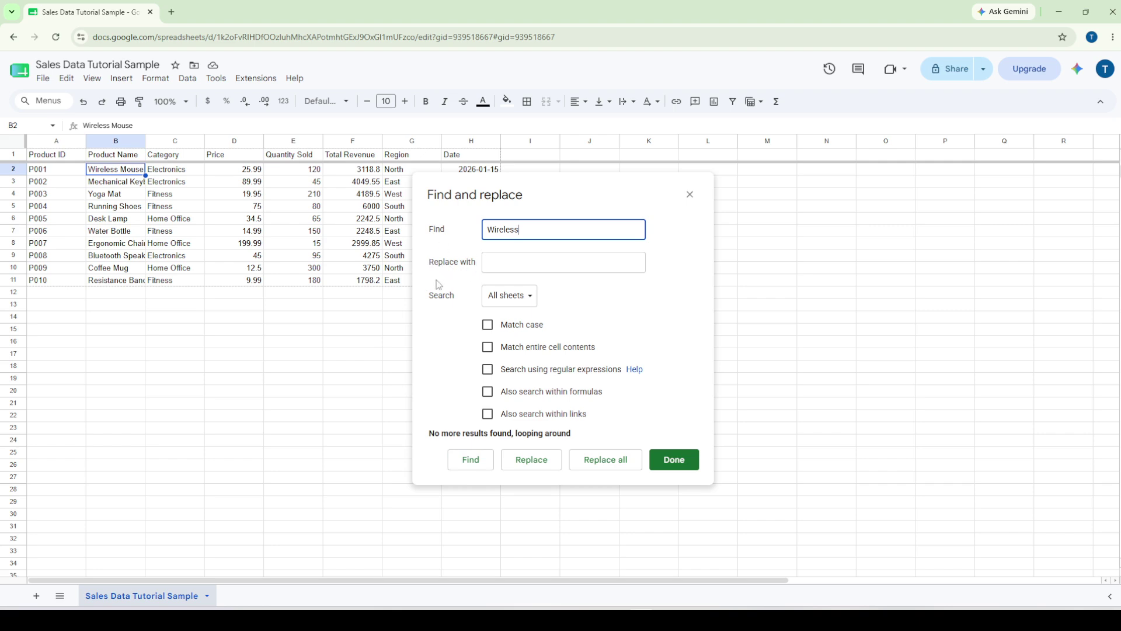
Replace the found "Wireless" in cell B2 with "Wired".
click(506, 261)
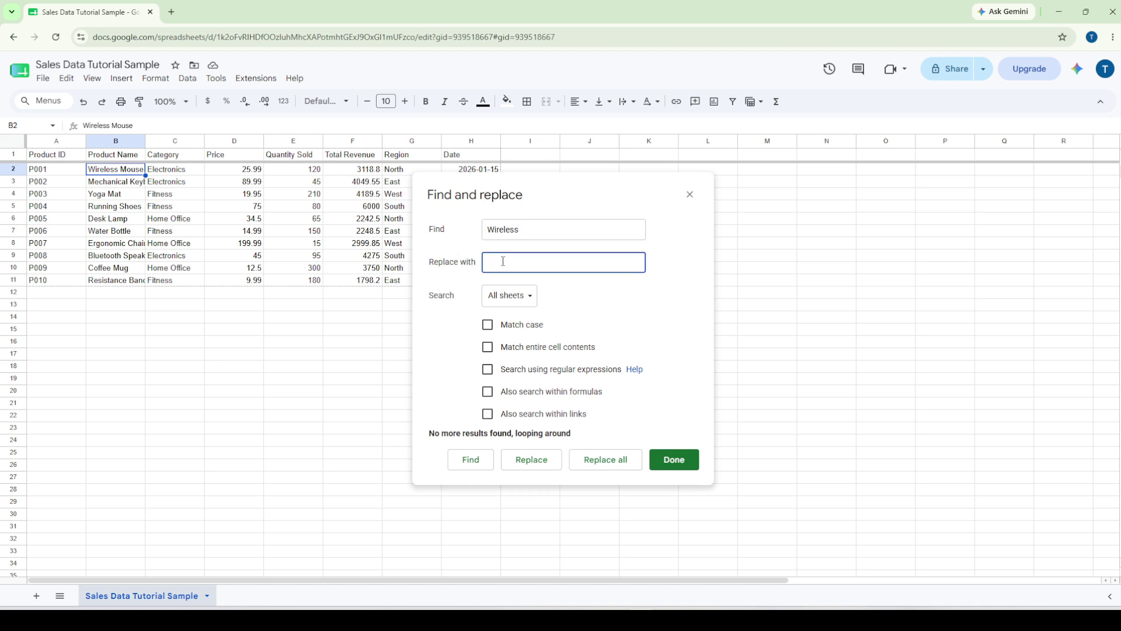
text(Wired)
click(538, 467)
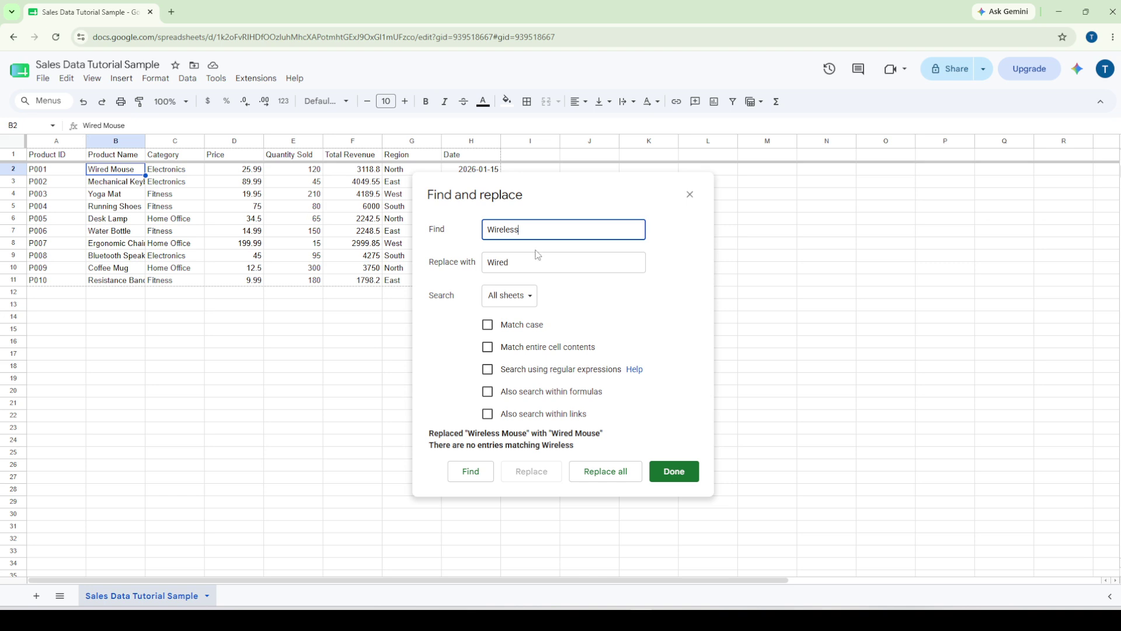
Find "Wired" and replace it with "Wireless" in cell B2, then finish Find and replace.
drag(545, 234, 451, 263)
text(d)
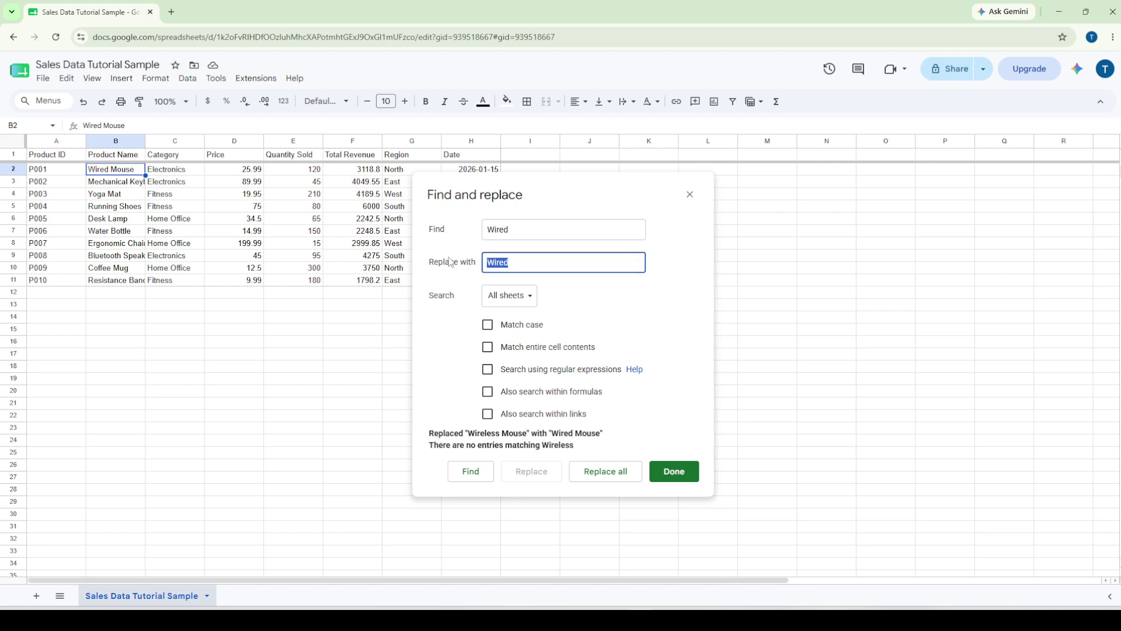
text(Wireless)
key(Return)
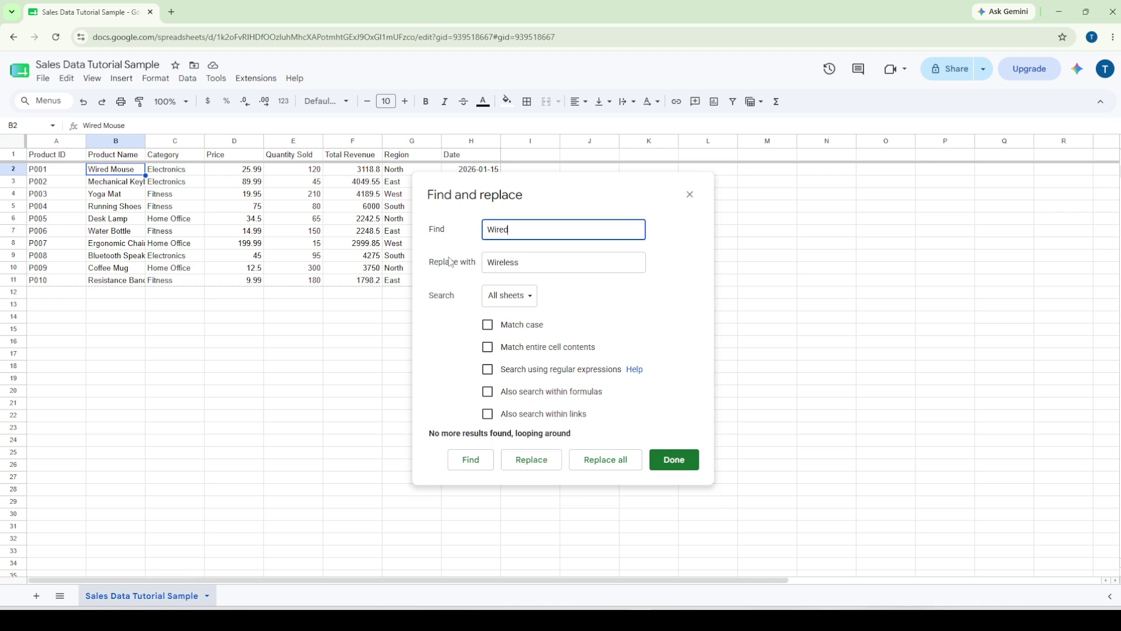
click(524, 460)
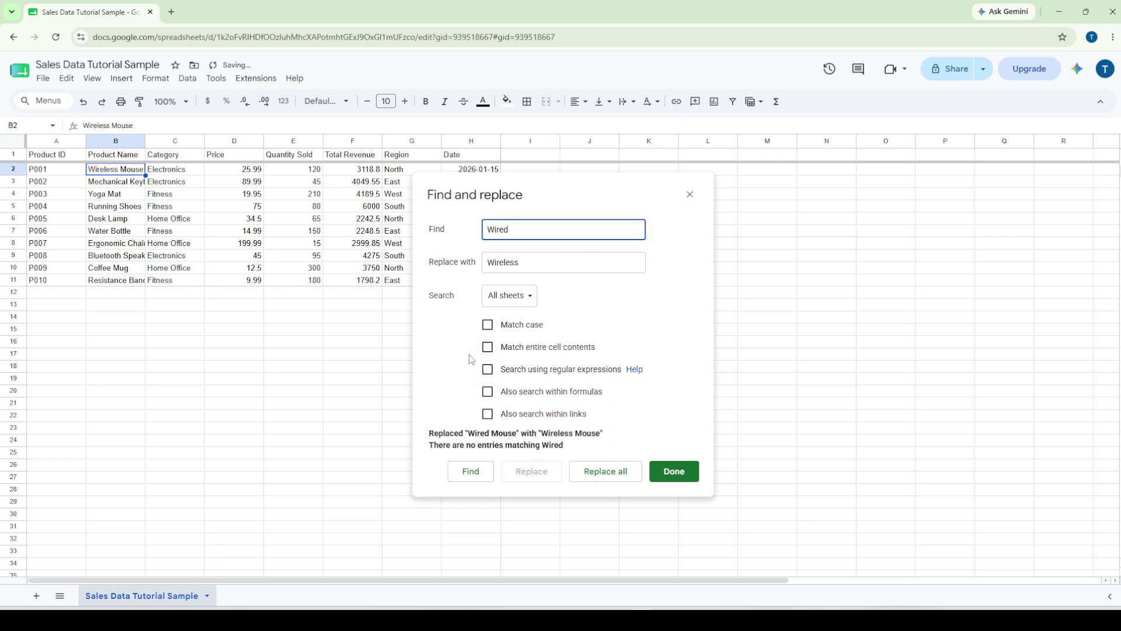
click(676, 470)
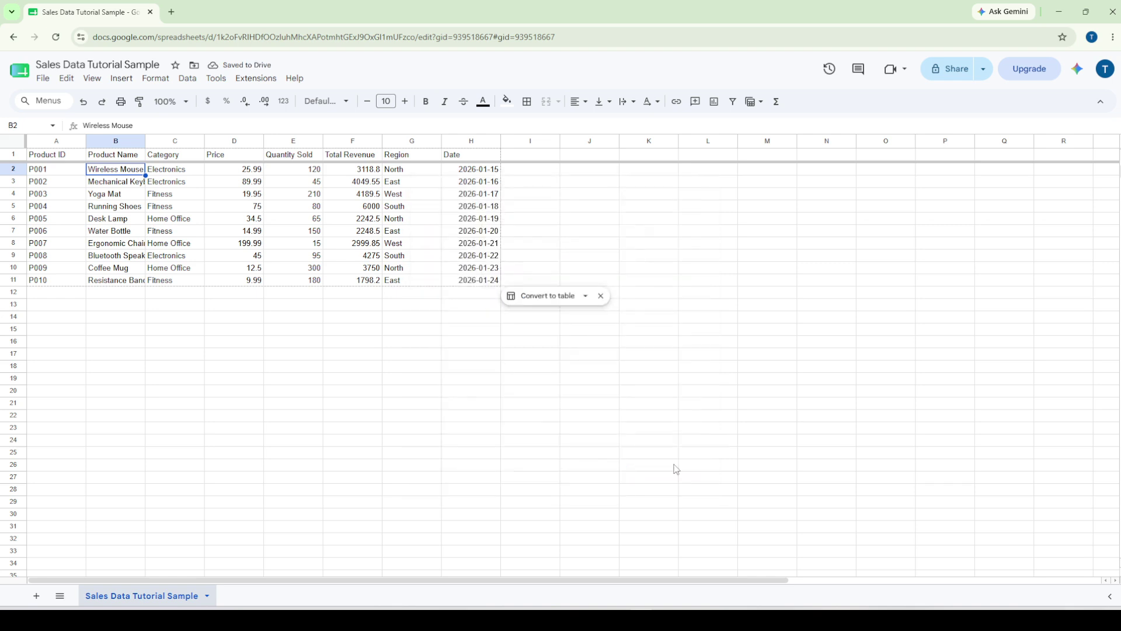